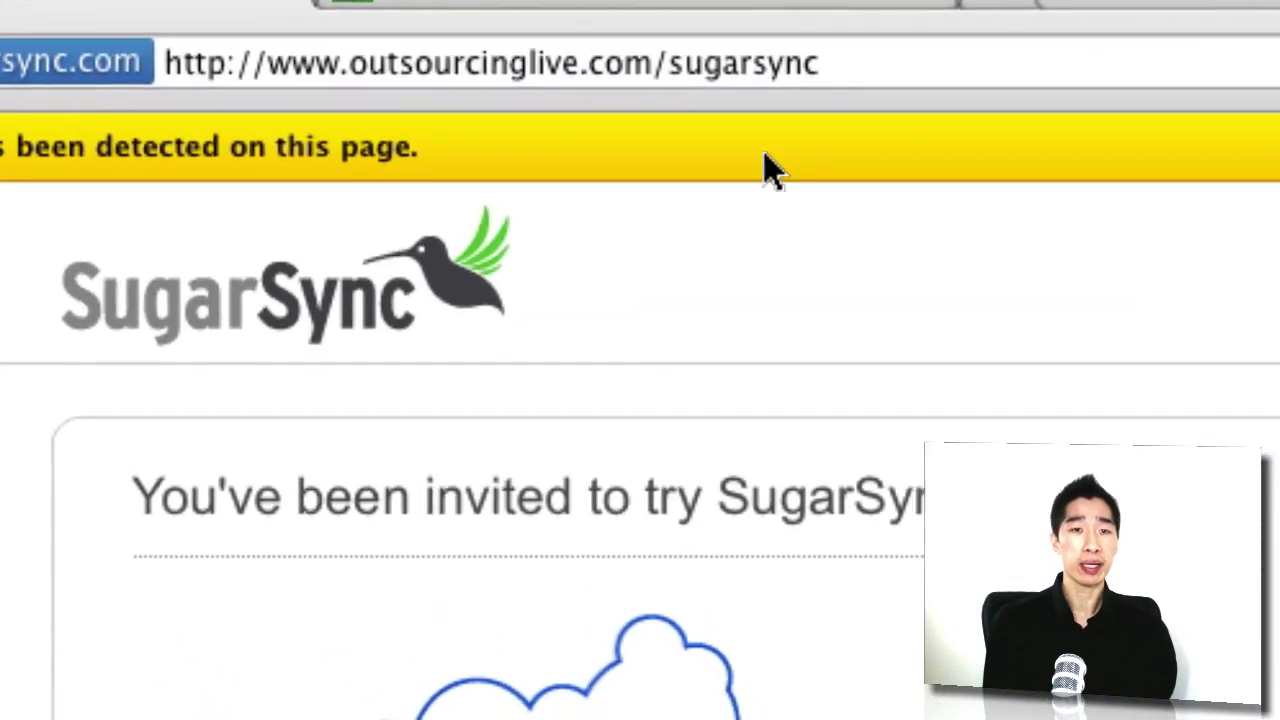
Mark the free offer and the First Name field on the invitation page, then clear the markings.
click(858, 76)
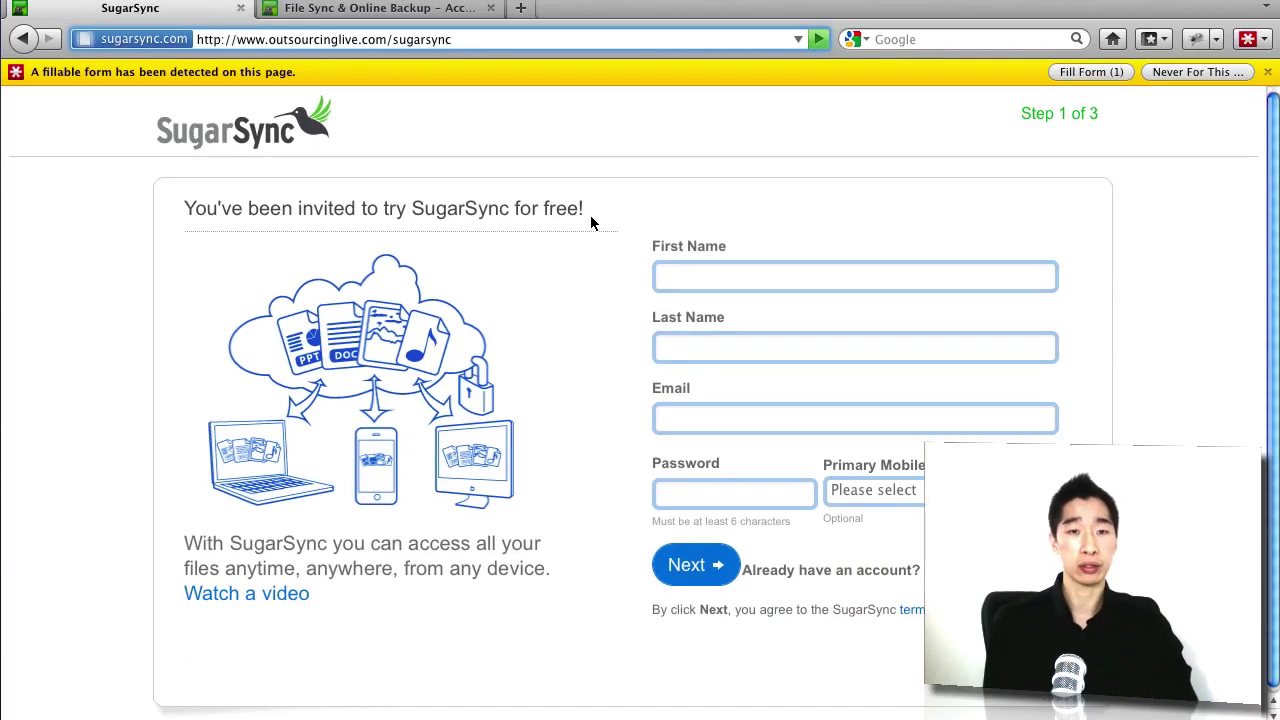
click(592, 198)
mouse_move(575, 232)
mouse_down()
mouse_move(550, 232)
mouse_move(566, 236)
mouse_up()
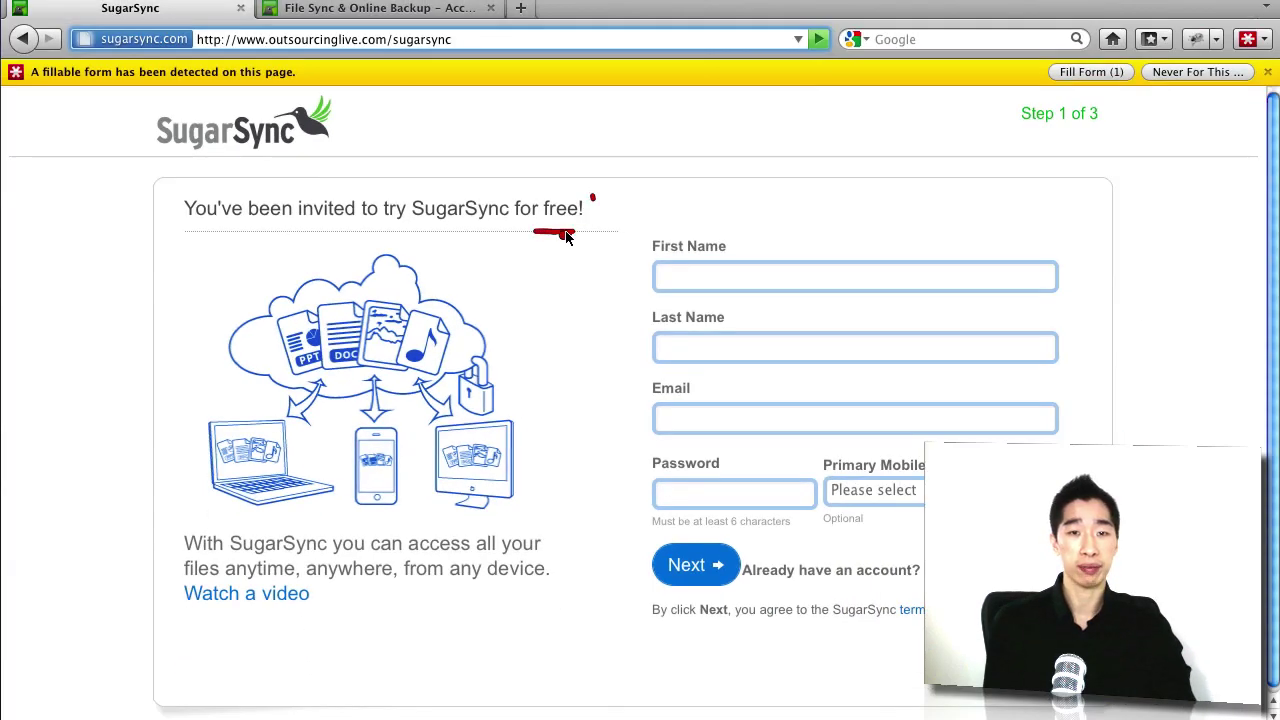
click(671, 272)
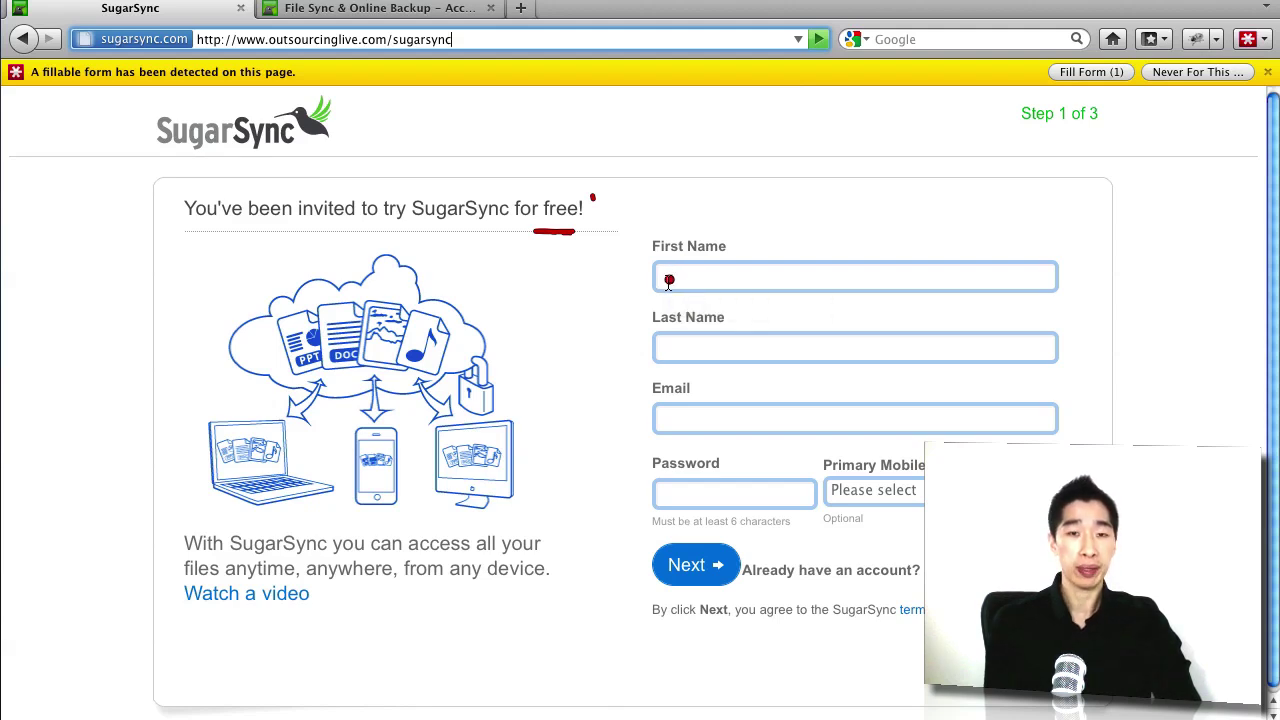
key(Escape)
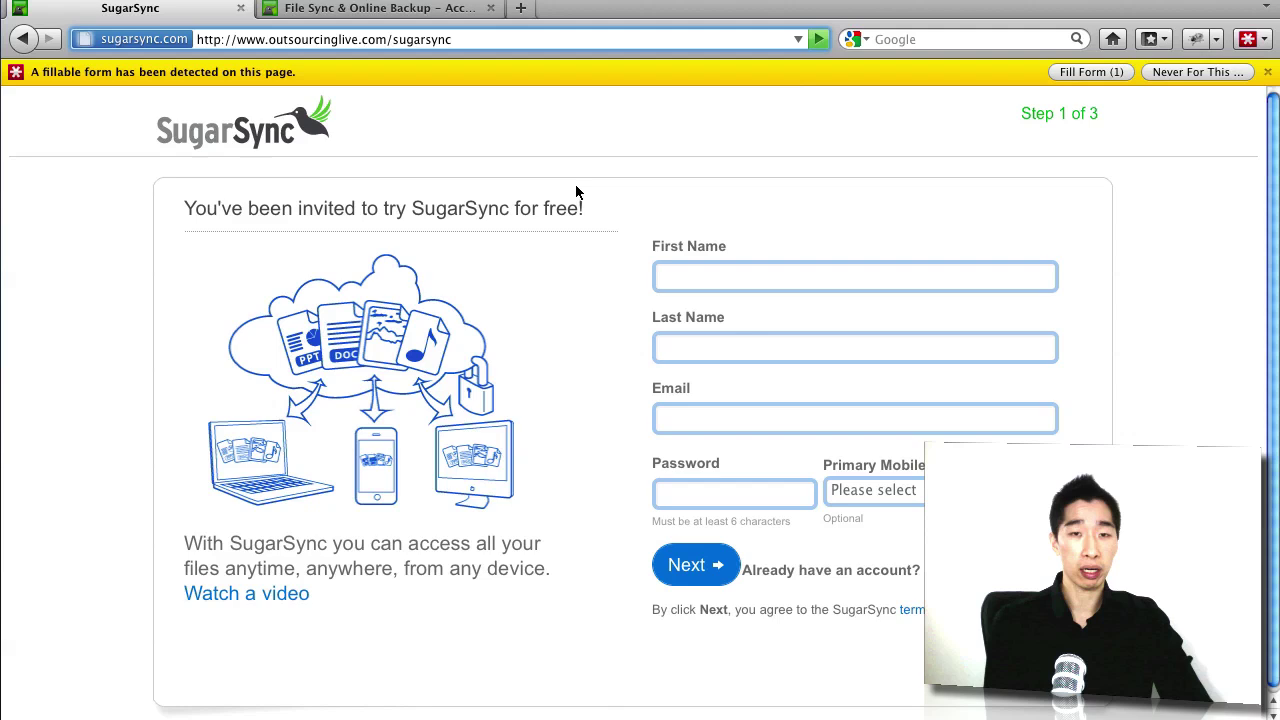
Handwrite and underline a blue '5GB' note above the signup form, then clear it.
key(3)
click(604, 176)
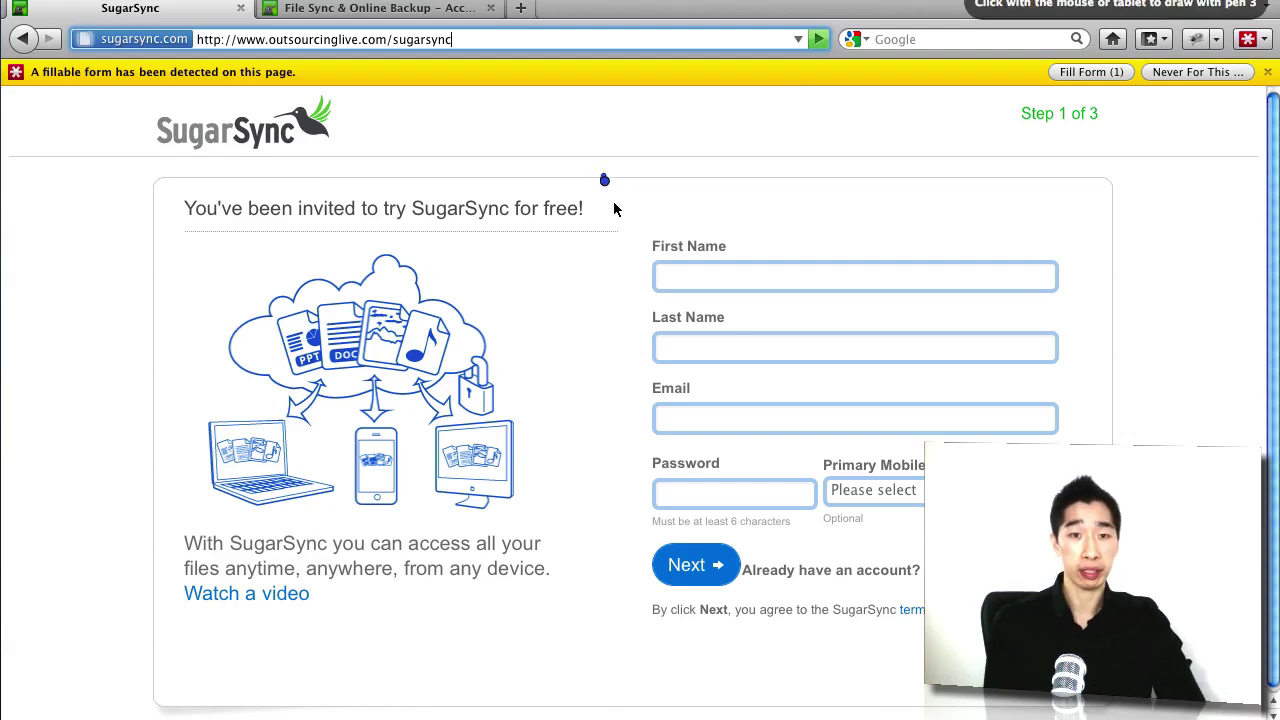
mouse_move(604, 178)
mouse_down()
mouse_move(617, 167)
mouse_move(630, 205)
mouse_move(645, 190)
mouse_move(652, 222)
mouse_move(640, 214)
mouse_move(662, 232)
mouse_up()
click(695, 195)
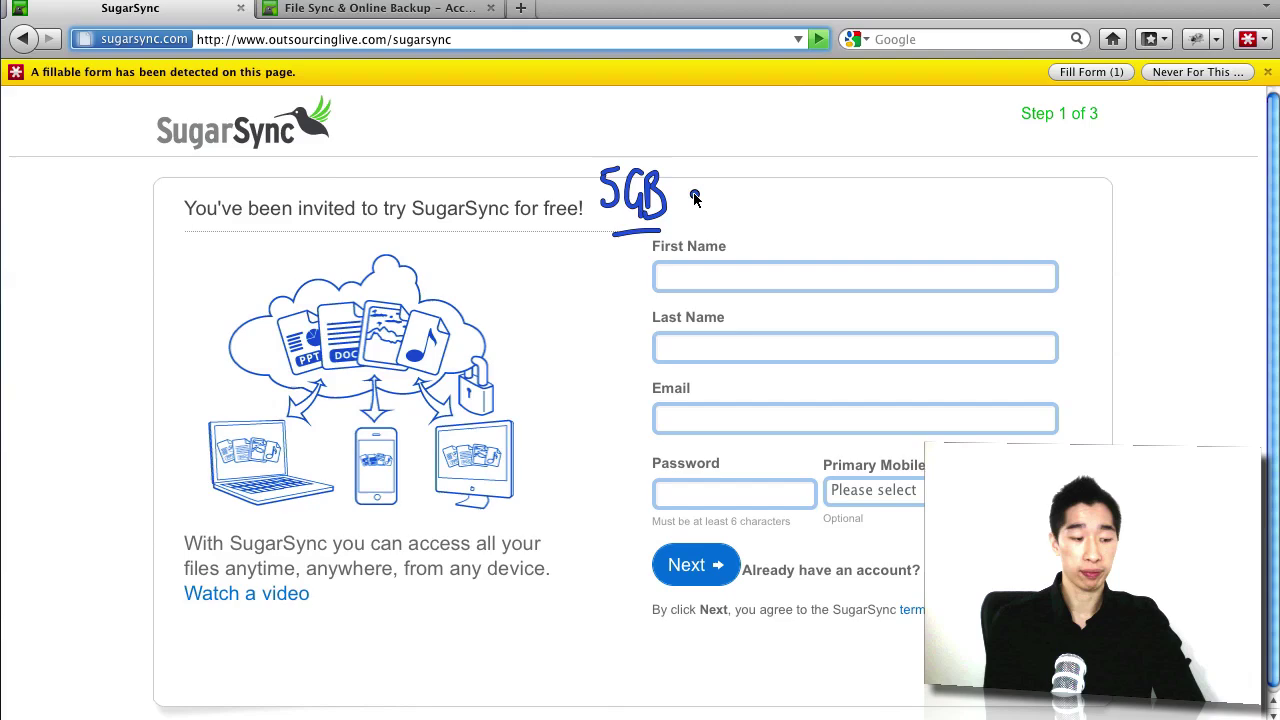
key(Escape)
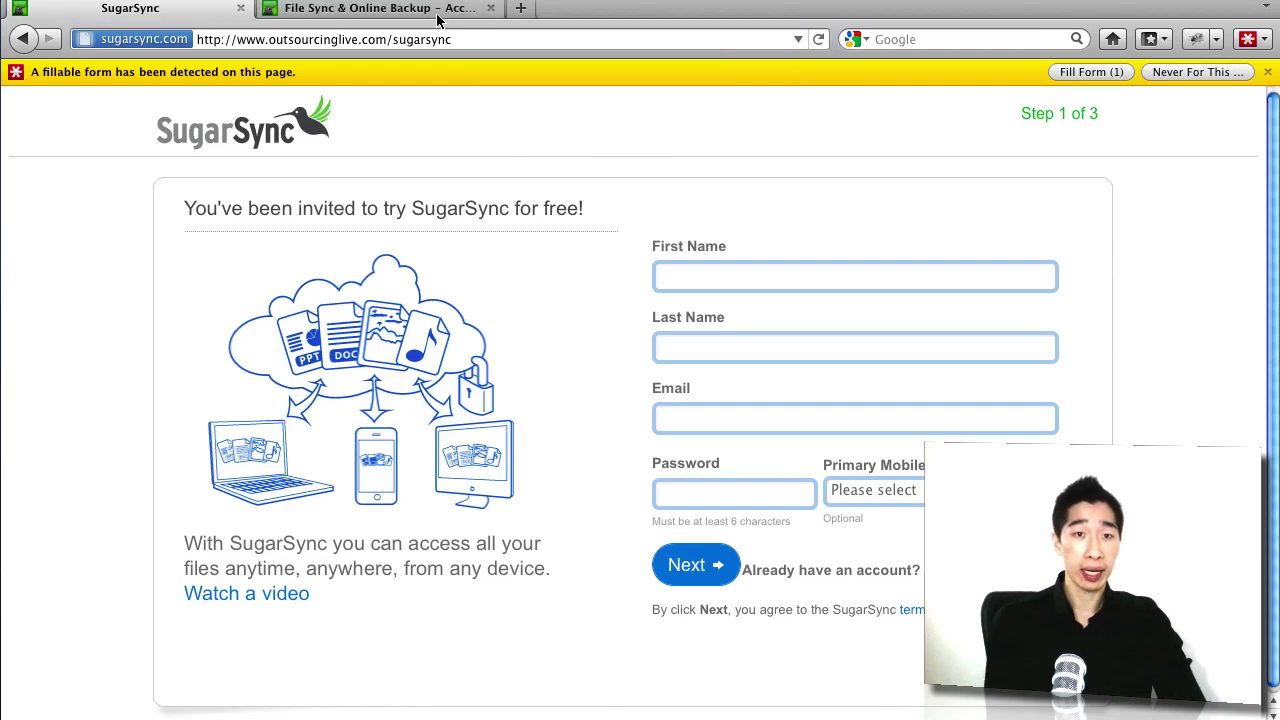
Switch to the sugarsync.com homepage and follow the free 5 GB account link in its footer.
click(437, 13)
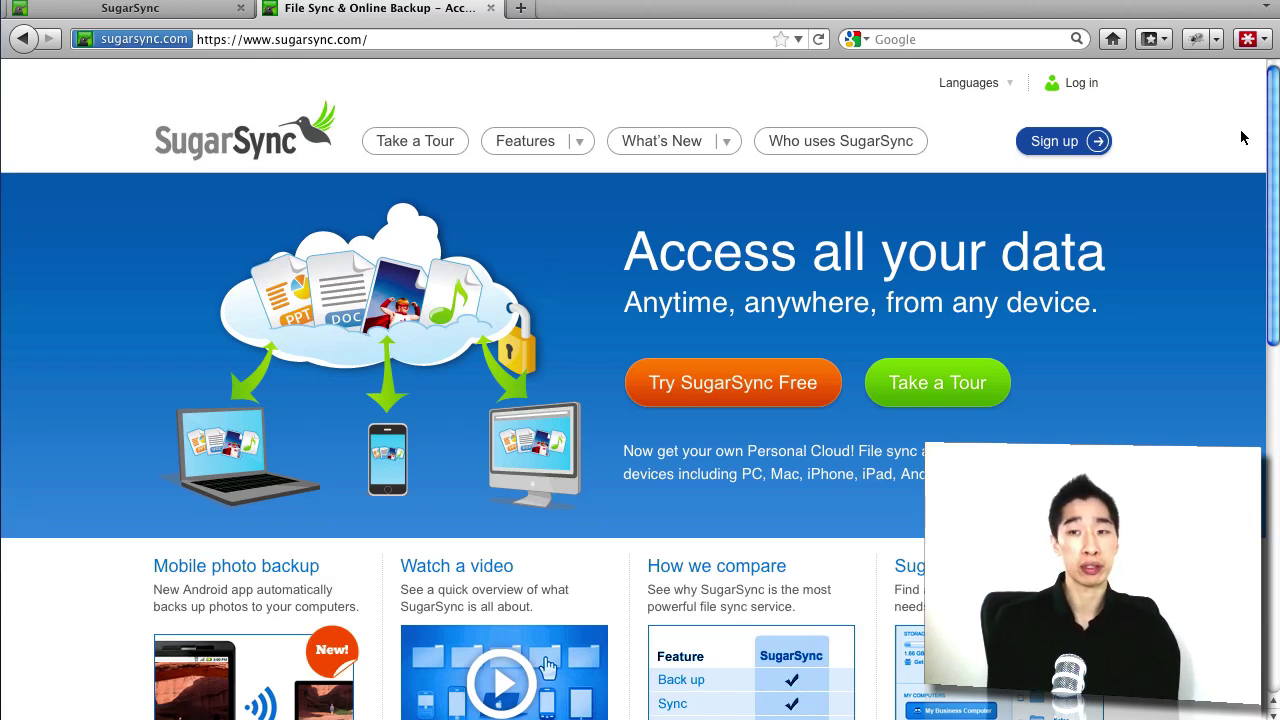
drag(1270, 122, 1270, 478)
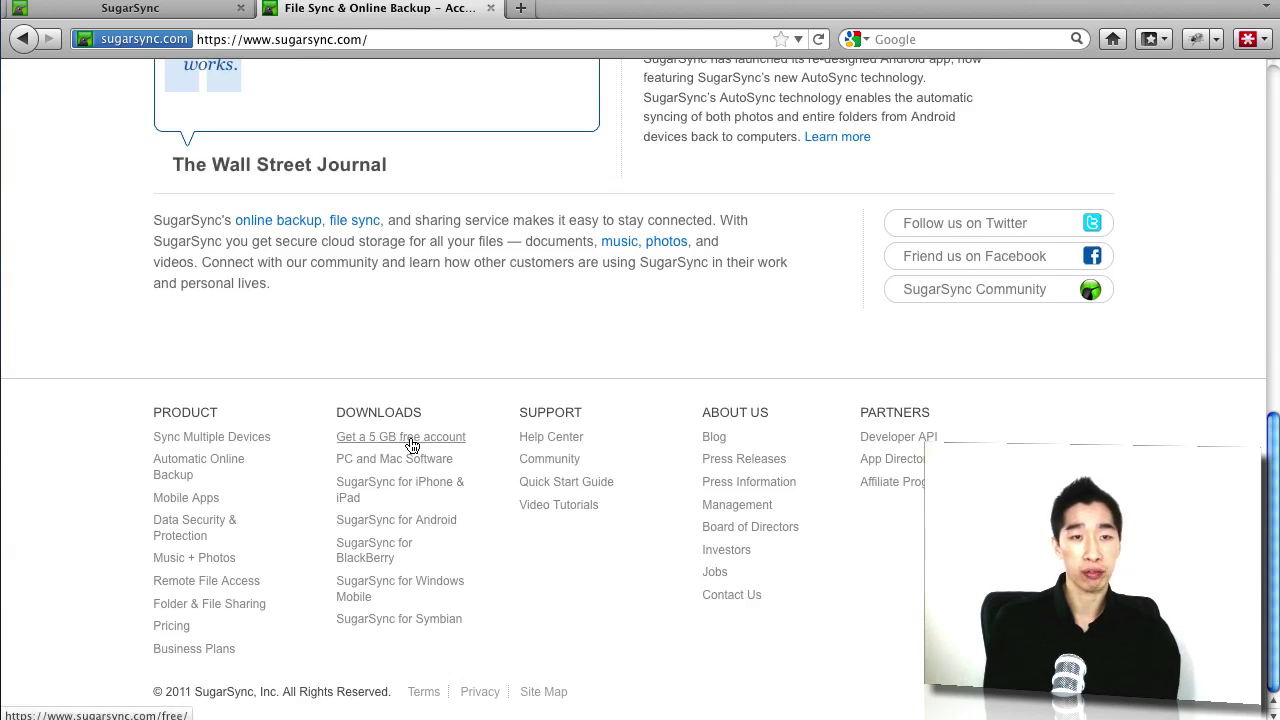
click(412, 445)
Check the invitation page's address, then return to the homepage's 'Access all your data' banner.
click(171, 9)
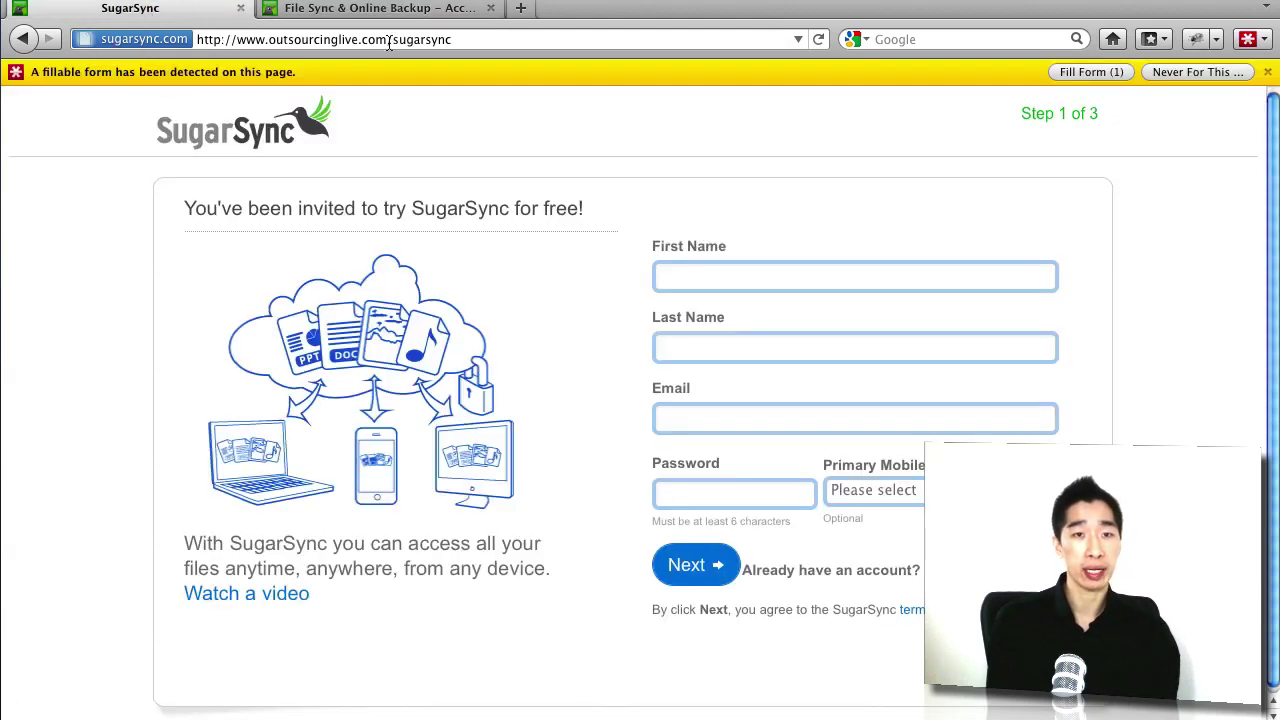
click(455, 40)
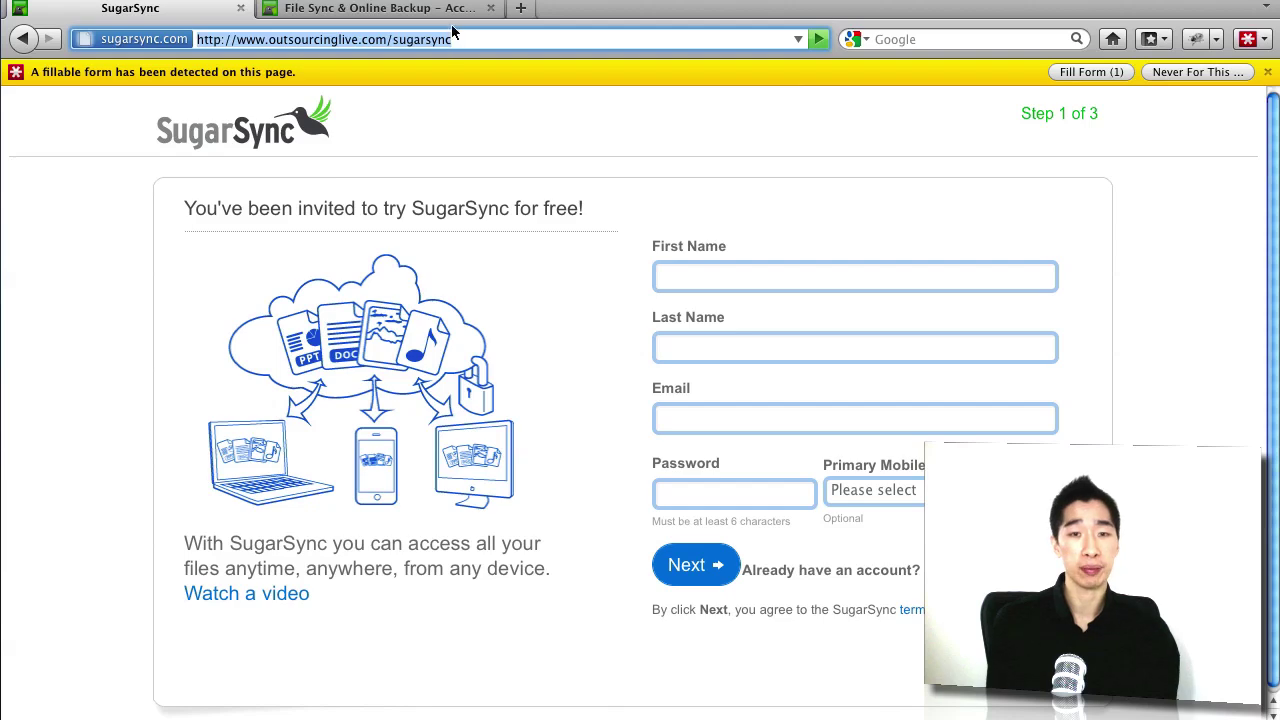
click(445, 9)
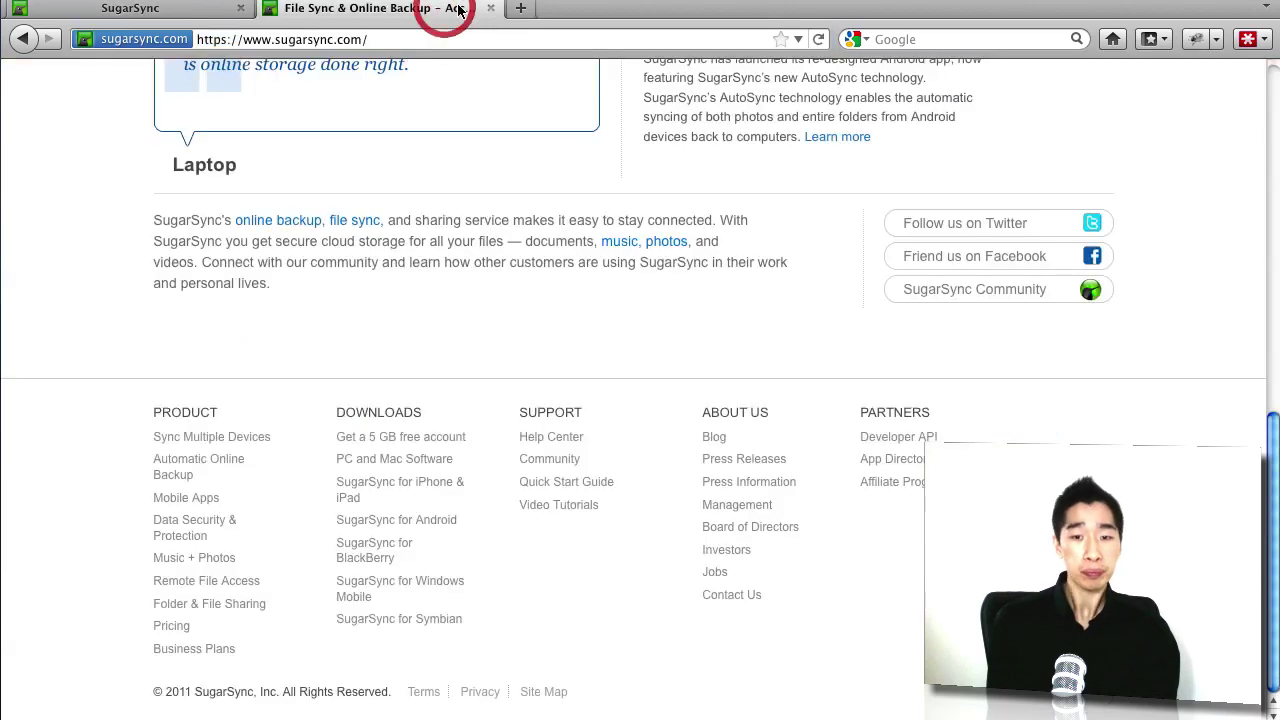
click(1265, 95)
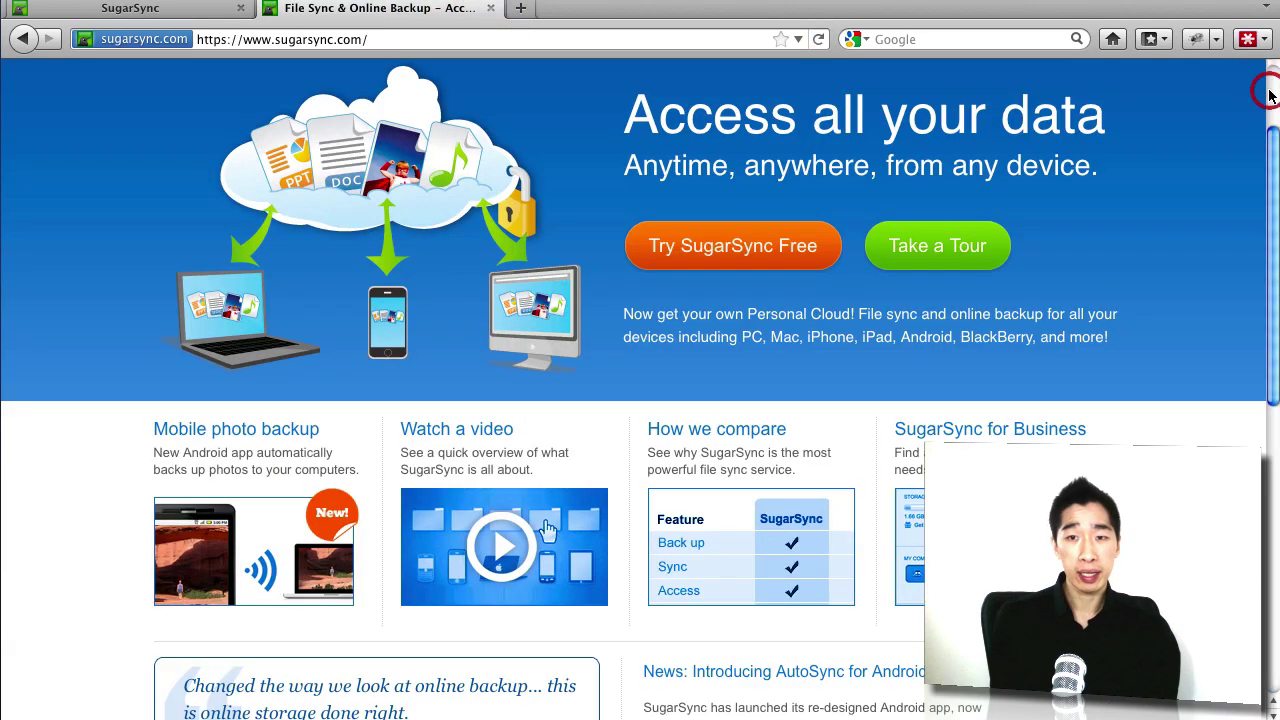
Open the free trial plans, try Begin Trial on the 30 GB plan, and go back.
click(722, 250)
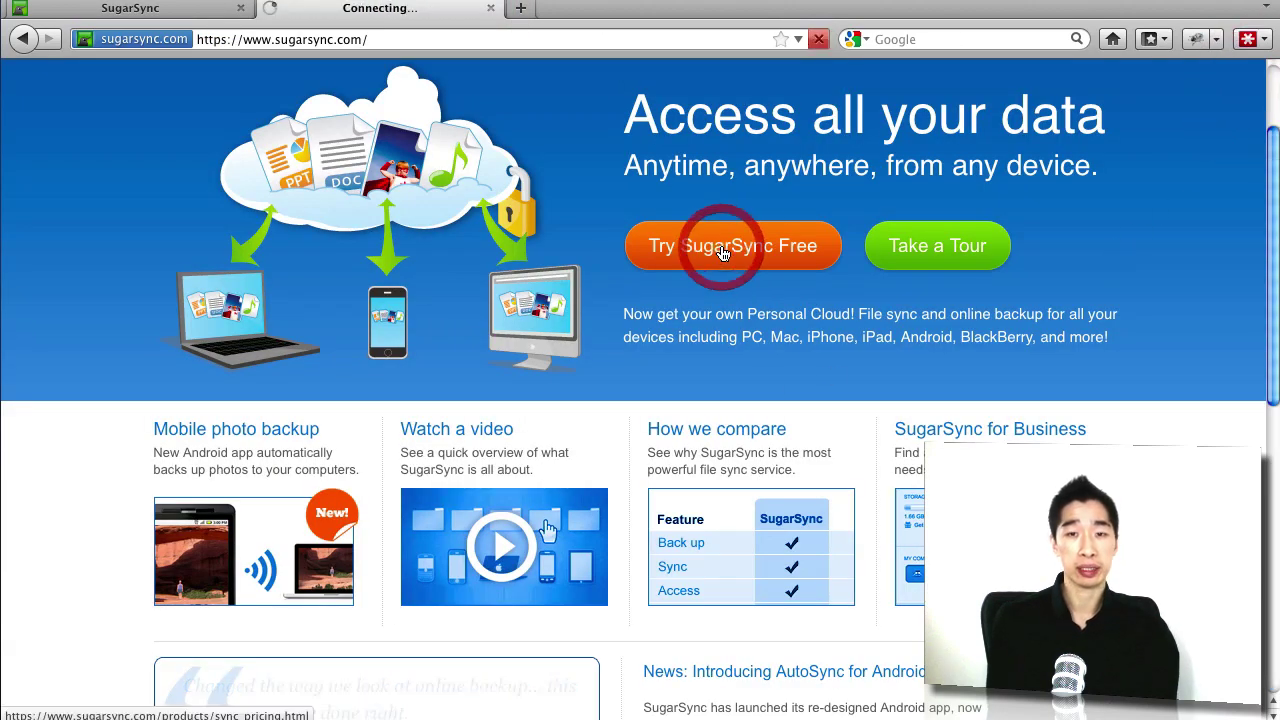
click(1240, 88)
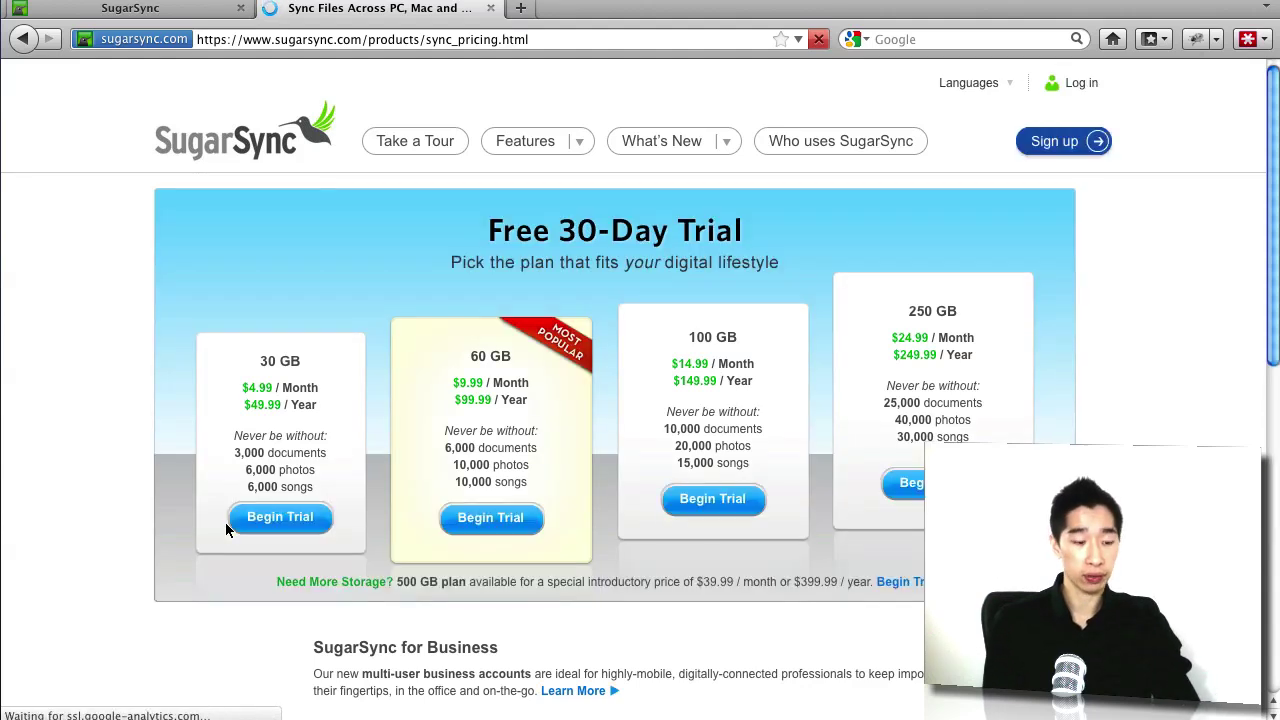
click(228, 521)
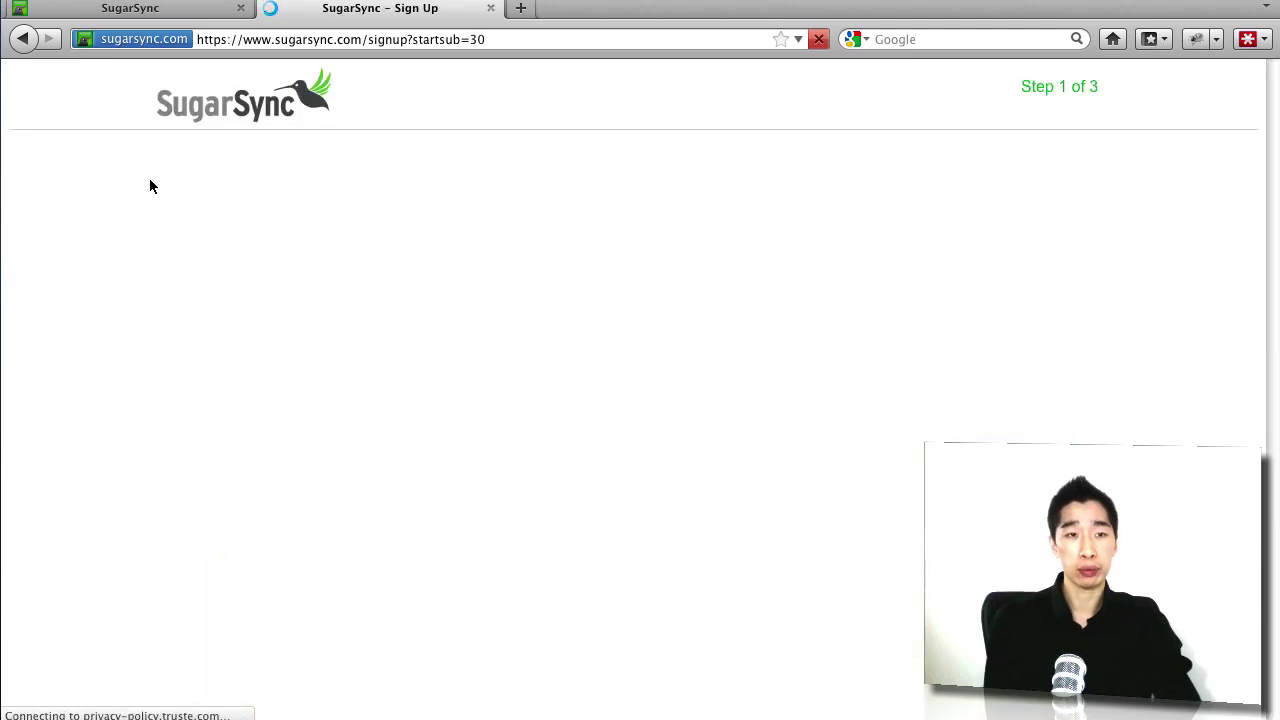
click(22, 39)
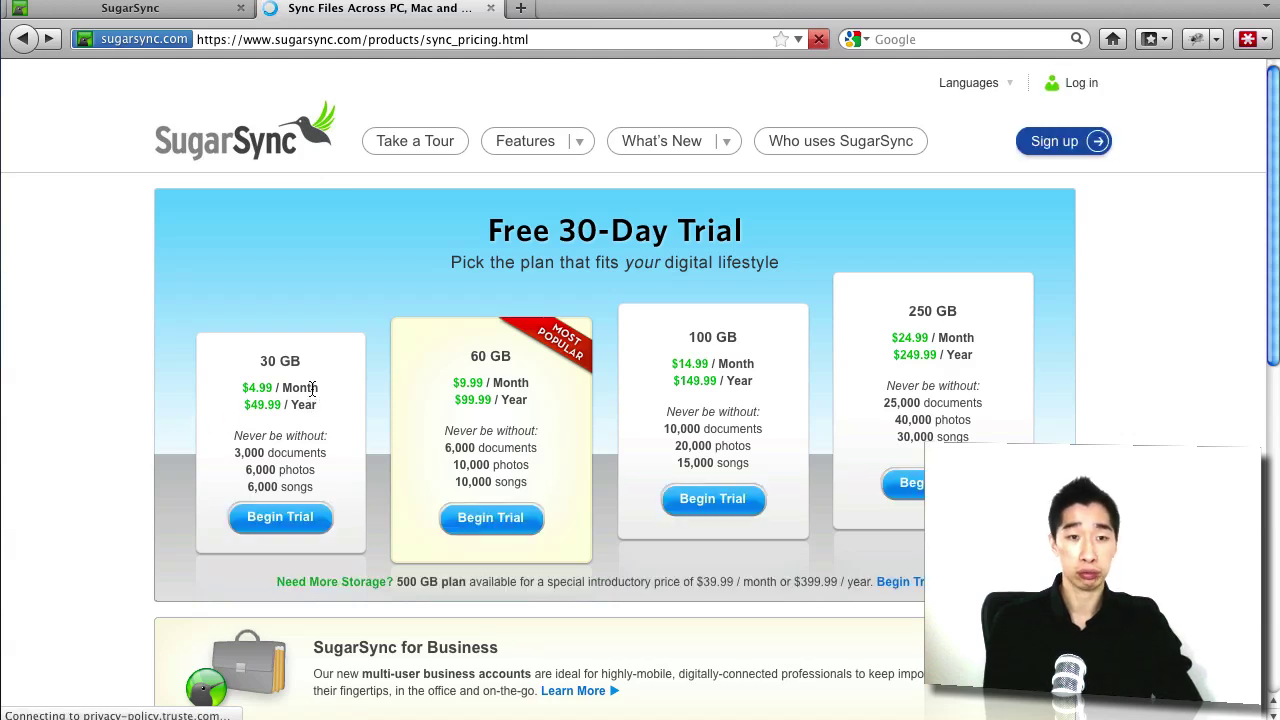
Circle and annotate the 30 GB plan and its prices with the pen, then clear the markings.
mouse_move(272, 348)
mouse_down()
mouse_move(260, 330)
mouse_move(323, 349)
mouse_move(242, 322)
mouse_up()
mouse_move(209, 266)
mouse_down()
mouse_move(230, 278)
mouse_move(268, 262)
mouse_move(272, 278)
mouse_move(280, 257)
mouse_up()
key(Escape)
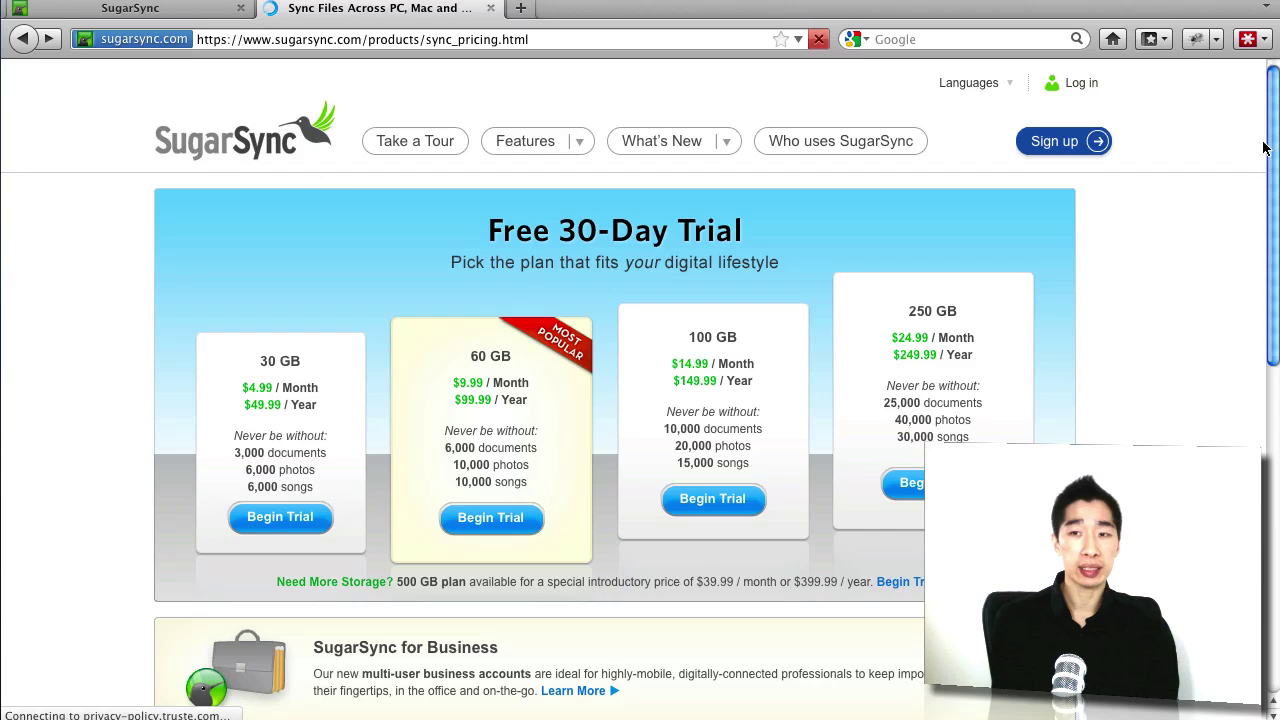
mouse_move(1273, 145)
mouse_down()
mouse_move(1262, 246)
mouse_move(1265, 138)
mouse_up()
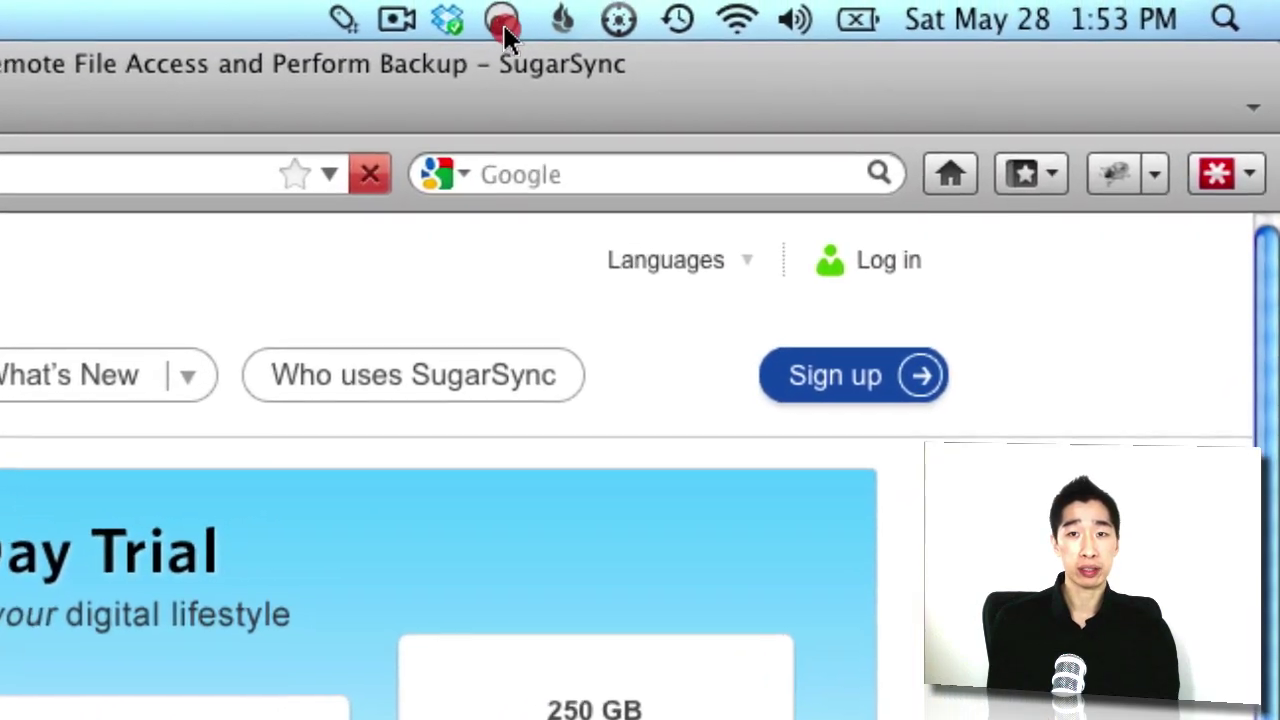
Review SugarSync's menu-bar status showing 7.03% of 30.00 GB used, then Cmd+Tab toward Finder.
click(503, 28)
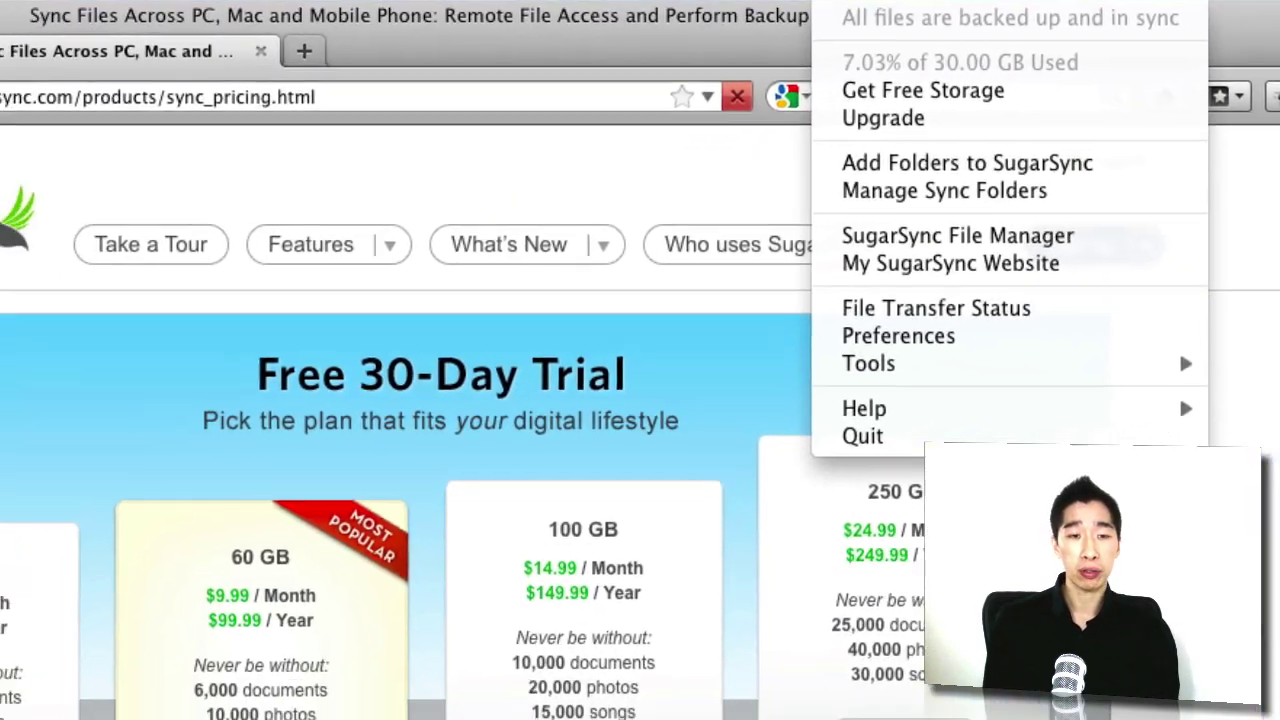
click(266, 680)
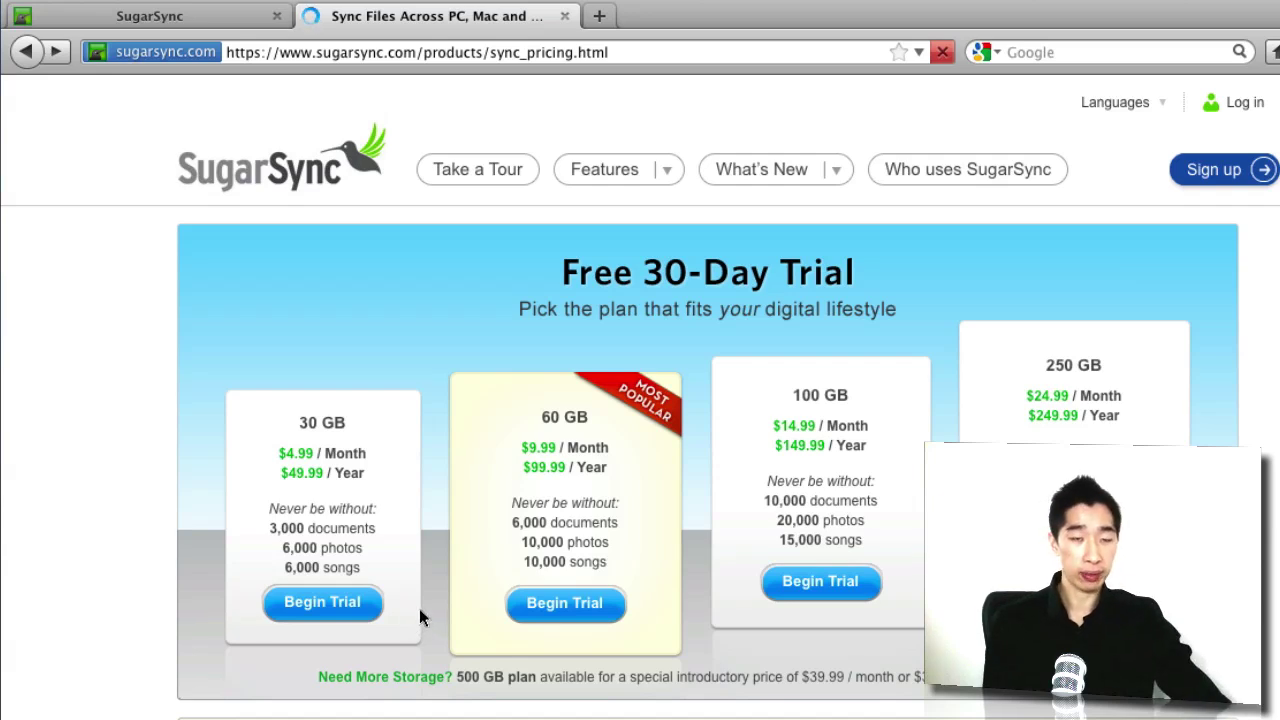
key(super+Tab)
key(super+Tab)
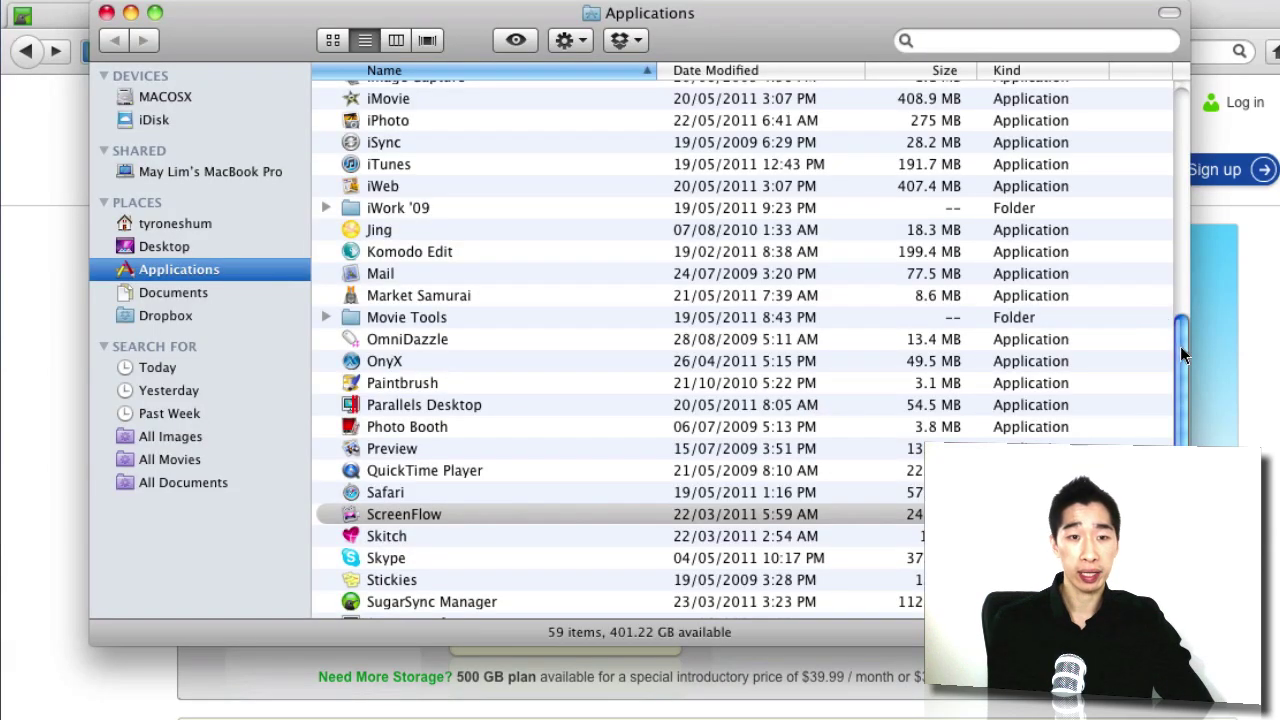
Show the Applications folder as large icons and select and circle SugarSync Manager.
scroll(1180, 346, down, 3)
scroll(700, 500, down, 2)
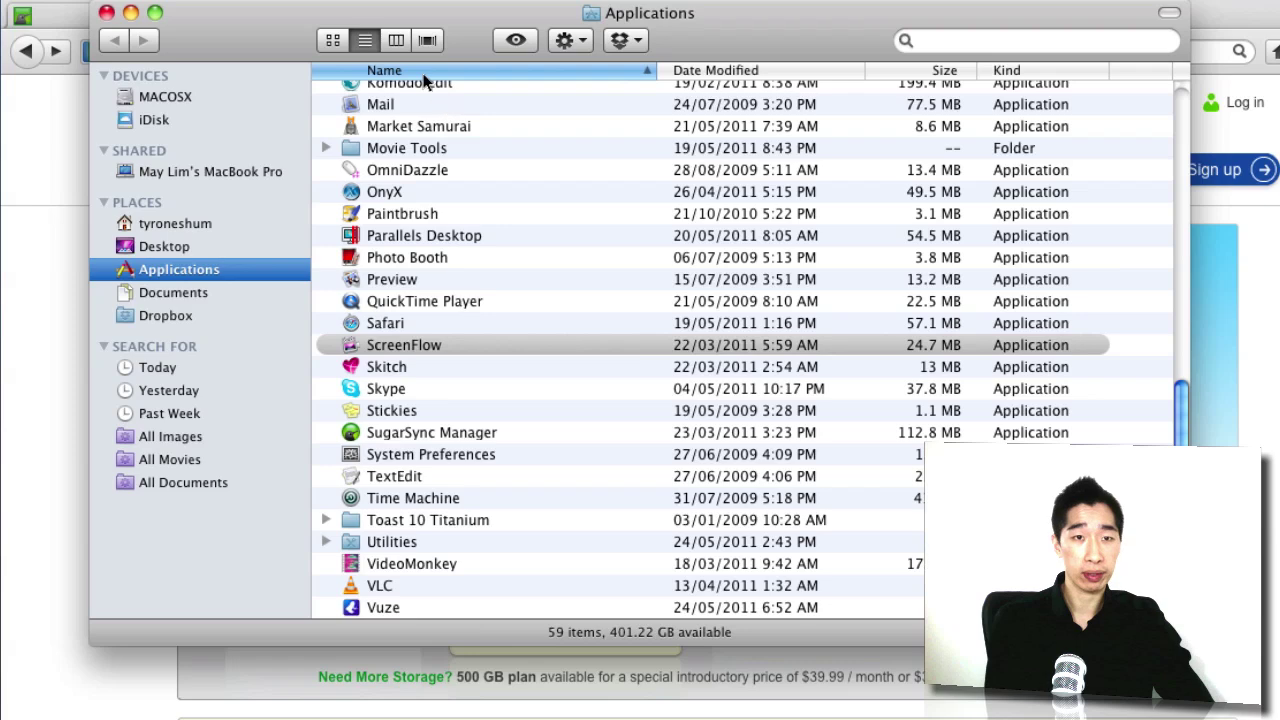
click(335, 42)
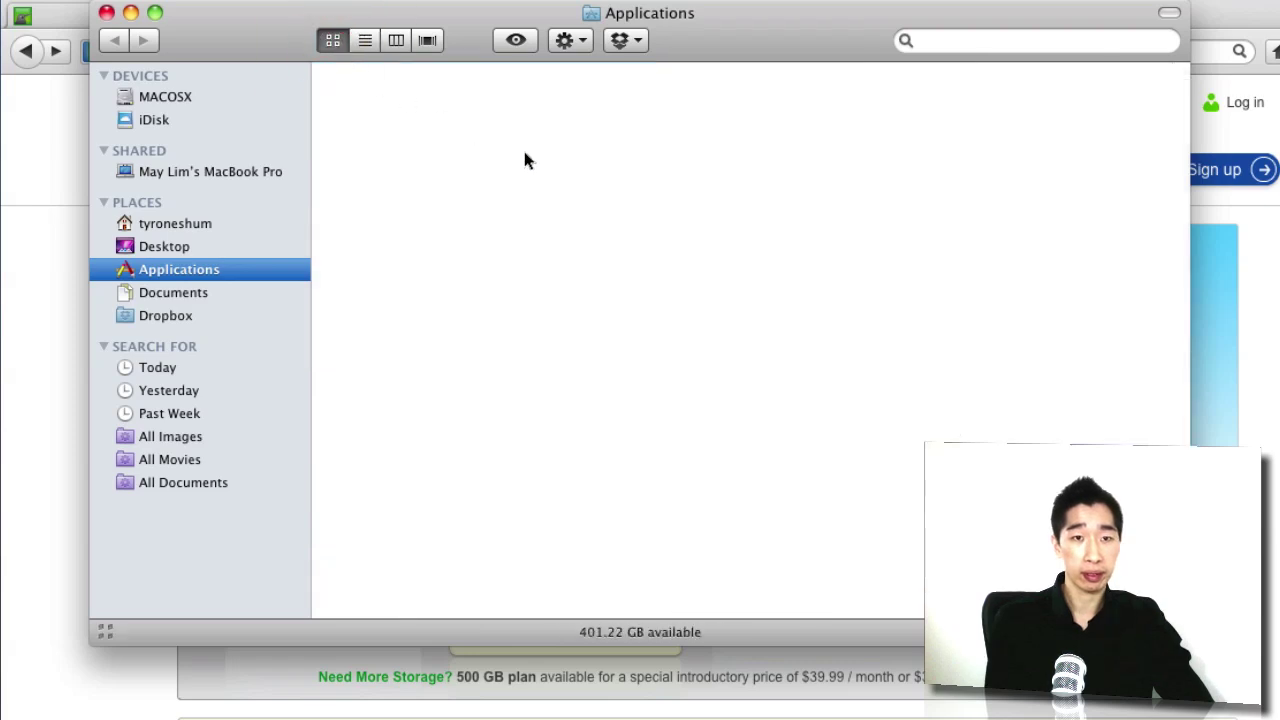
drag(1181, 285, 1180, 515)
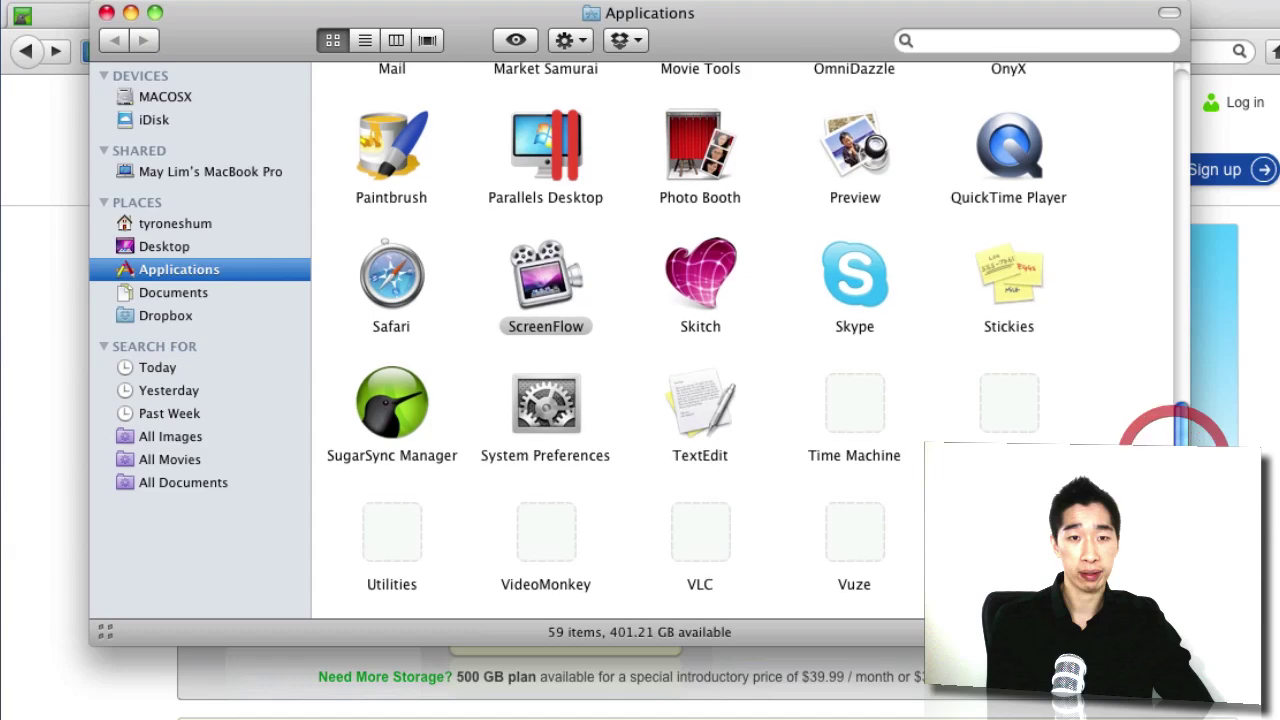
click(388, 407)
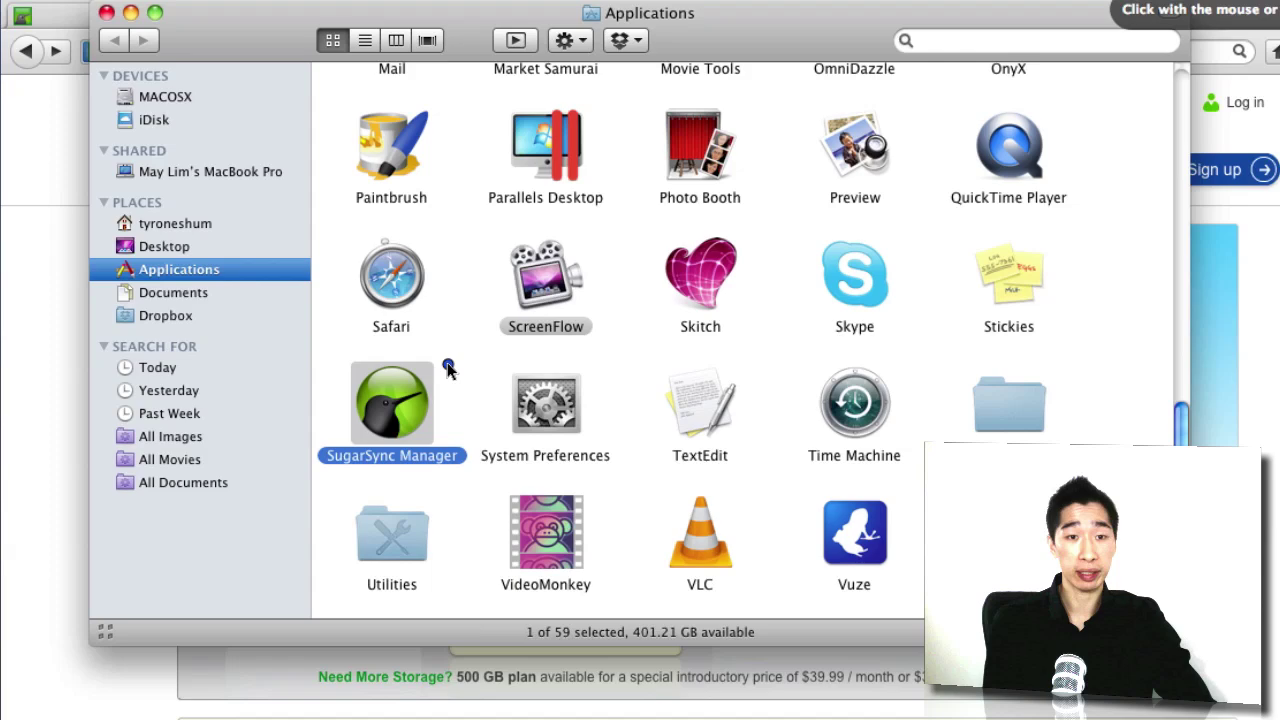
mouse_move(458, 352)
mouse_down()
mouse_move(415, 530)
mouse_move(392, 328)
mouse_up()
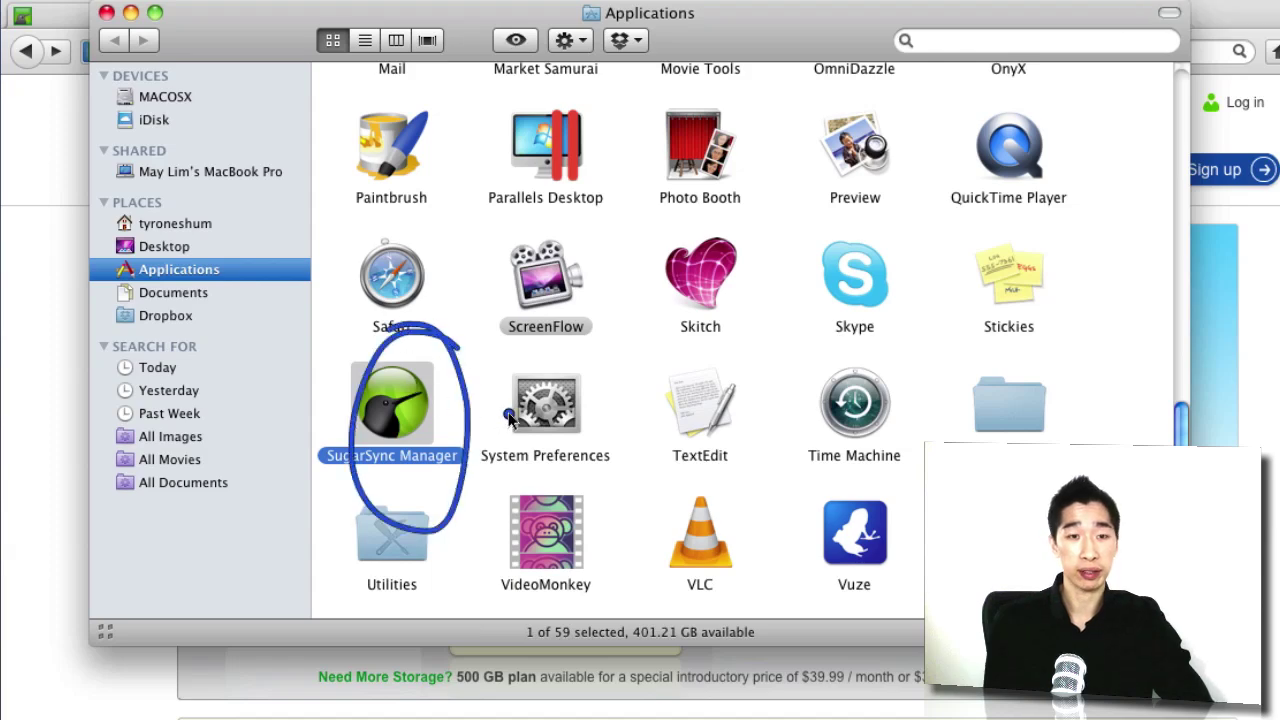
key(alt)
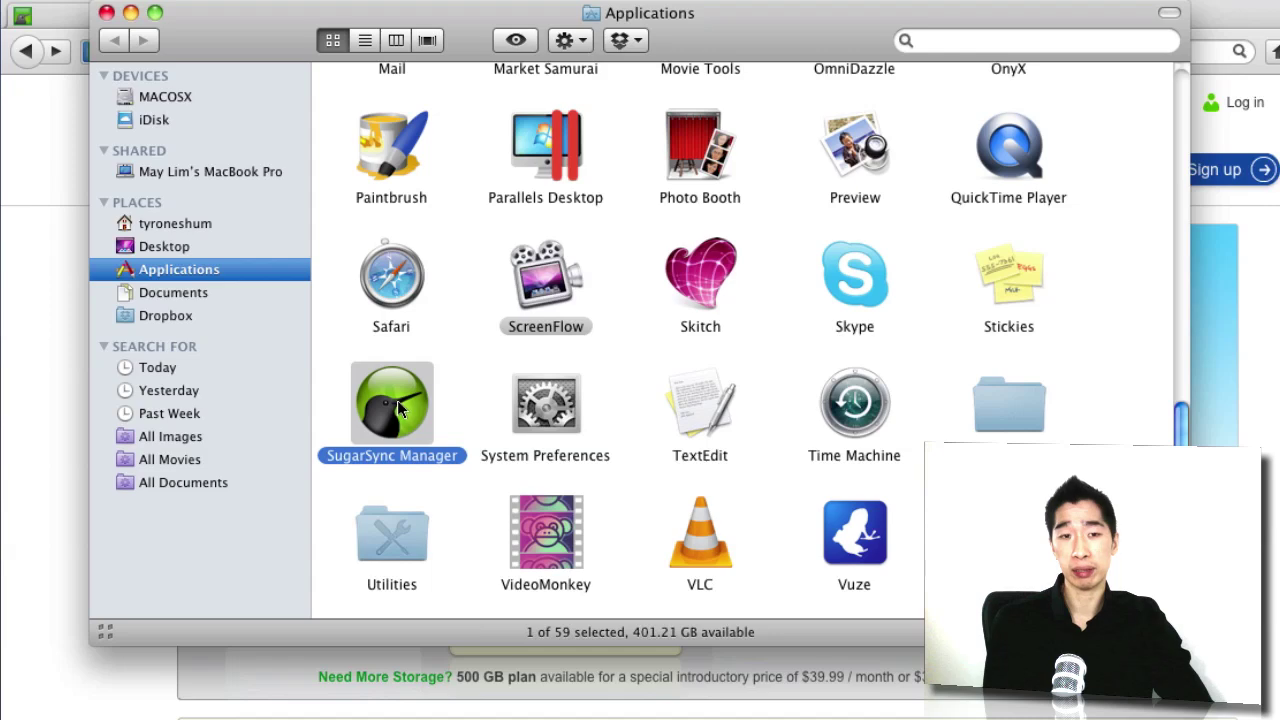
Launch SugarSync Manager, close the Finder window, and view Dropbox's 49.7% of 4.2GB usage.
double_click(400, 408)
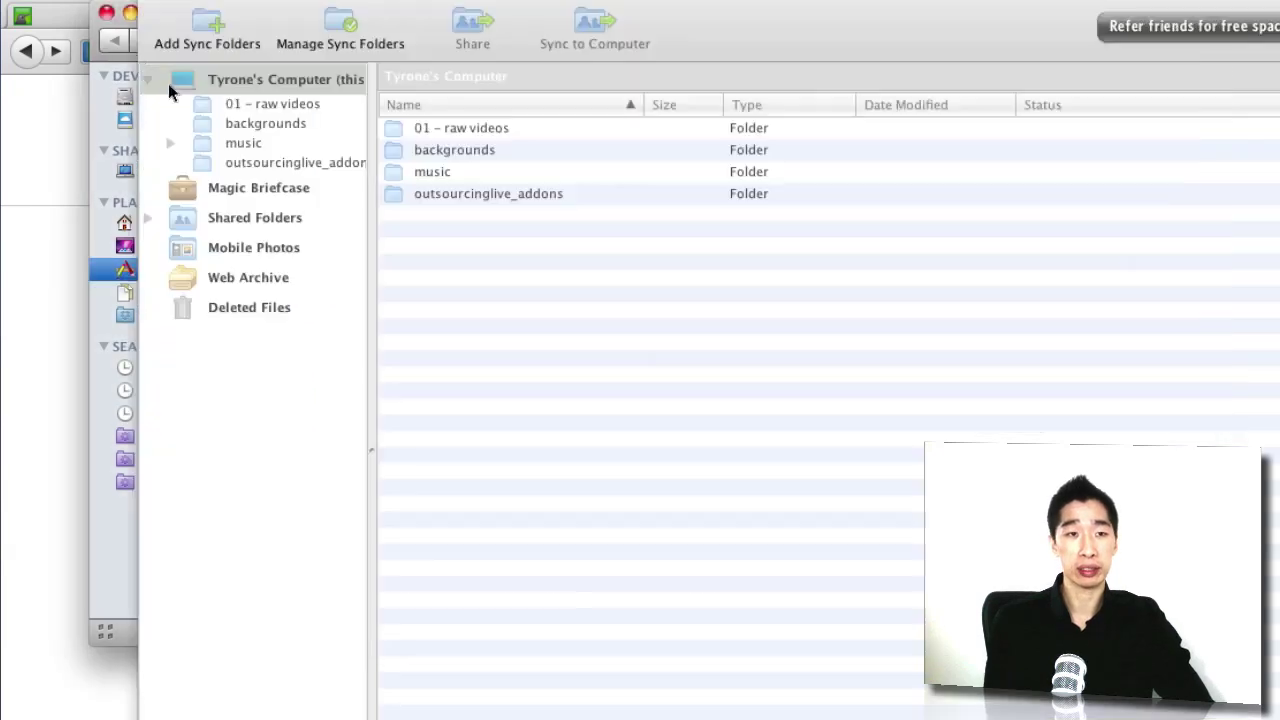
click(106, 14)
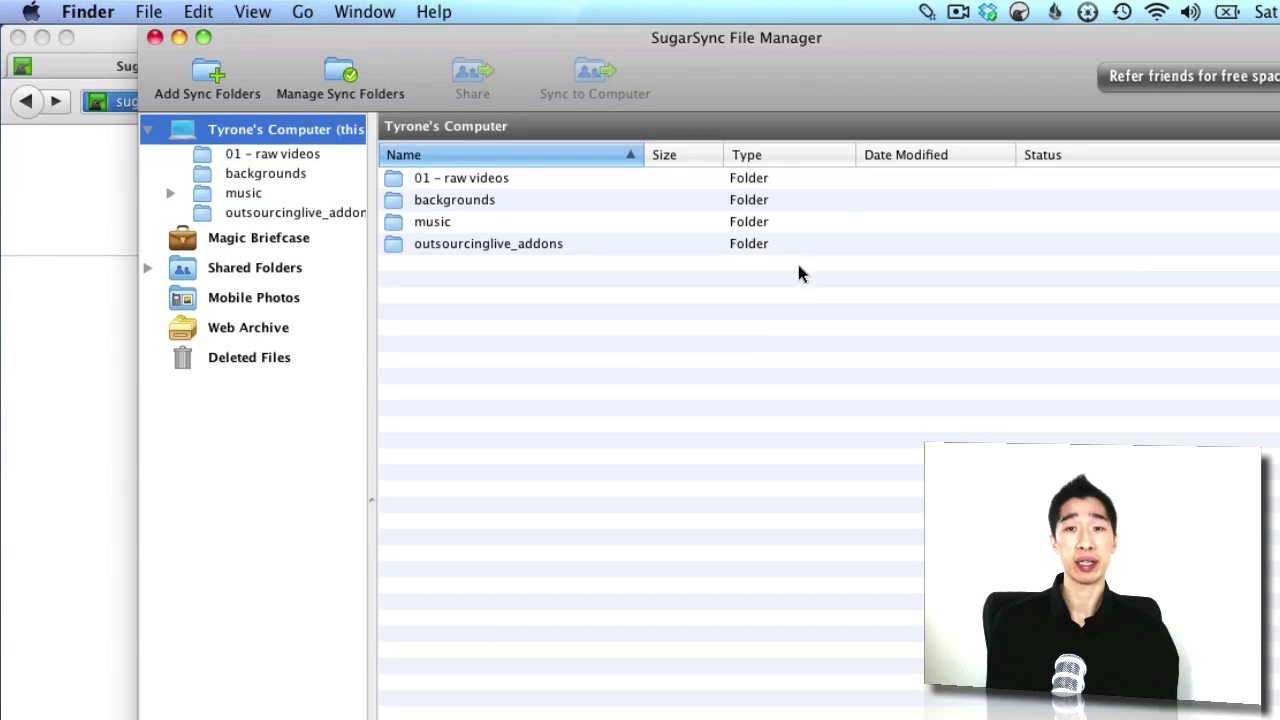
click(987, 2)
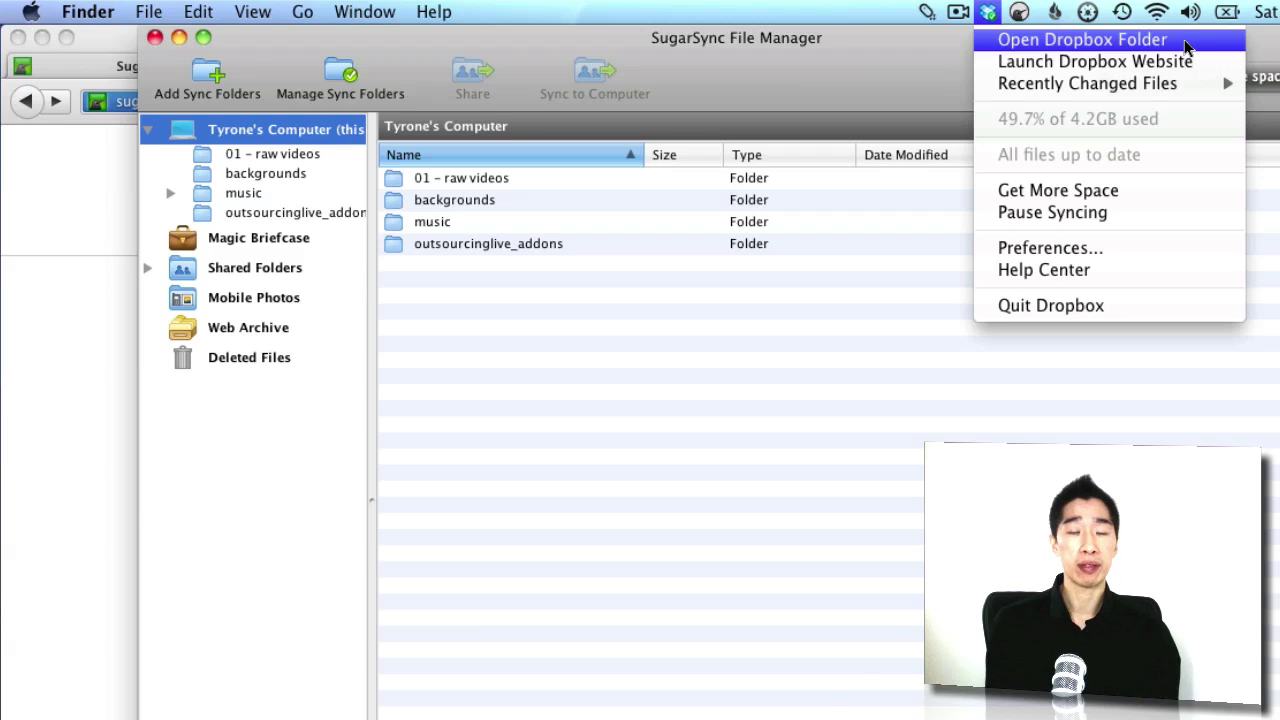
Open SugarSync's menu-bar status menu in place of Dropbox's, then dismiss it.
click(1018, 14)
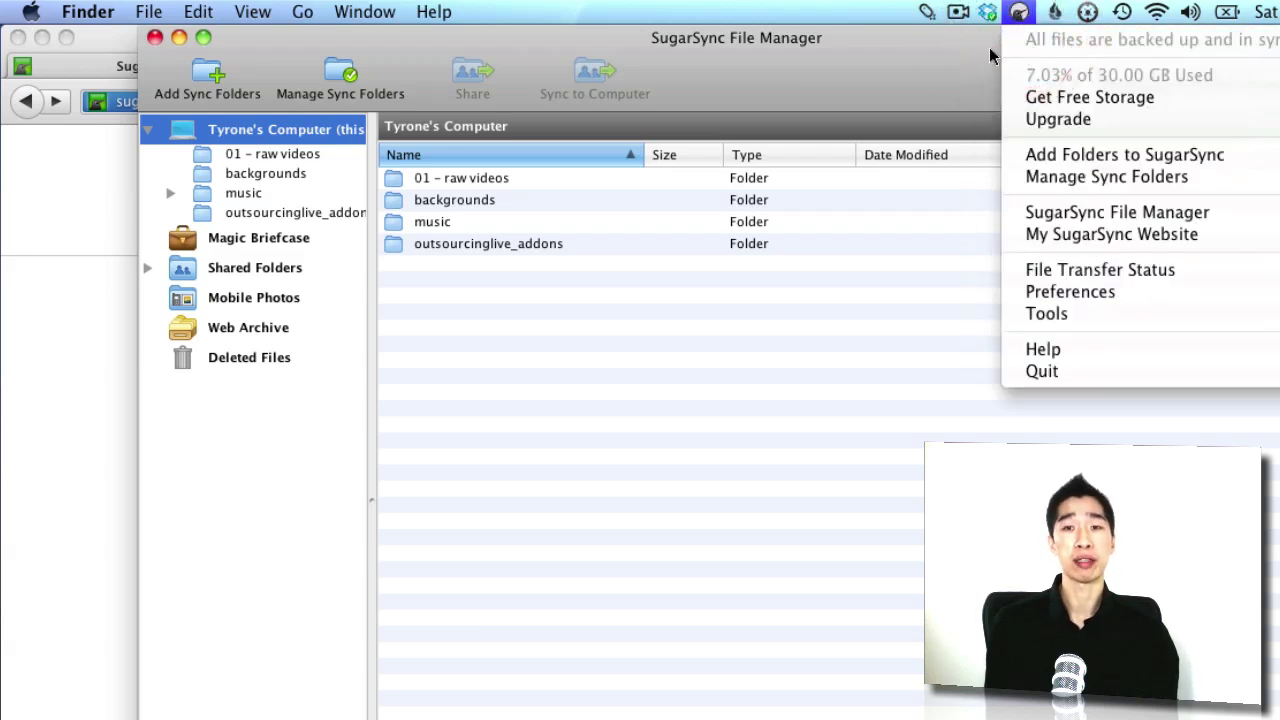
click(951, 53)
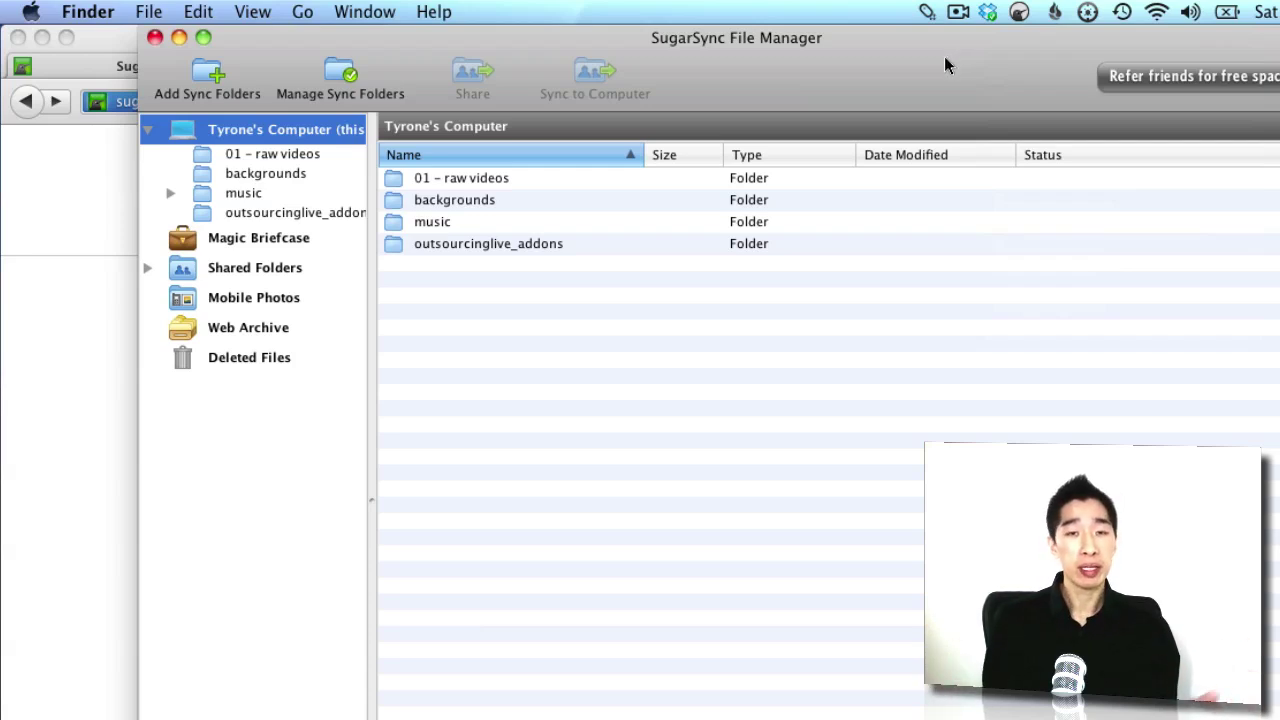
Close the SugarSync File Manager window to reveal the 30–250 GB trial pricing page.
click(155, 37)
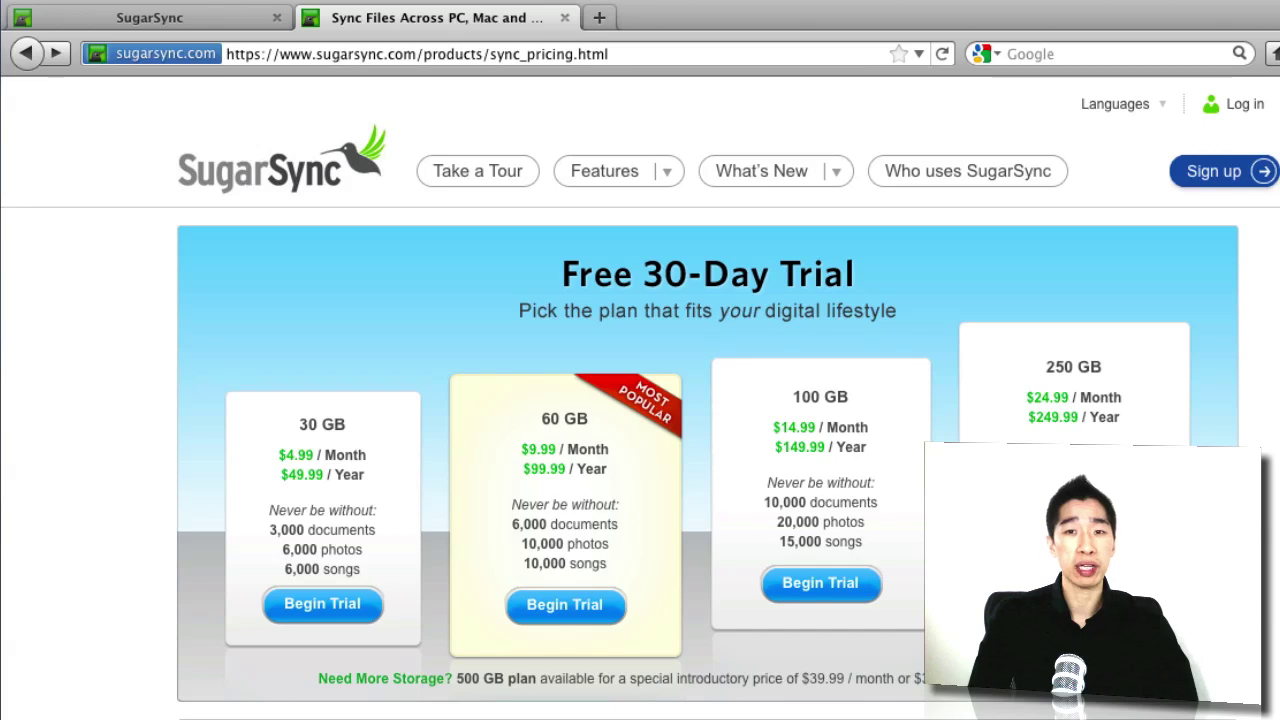
Switch to the invitation tab and reveal its outsourcinglive.com/sugarsync address.
click(98, 17)
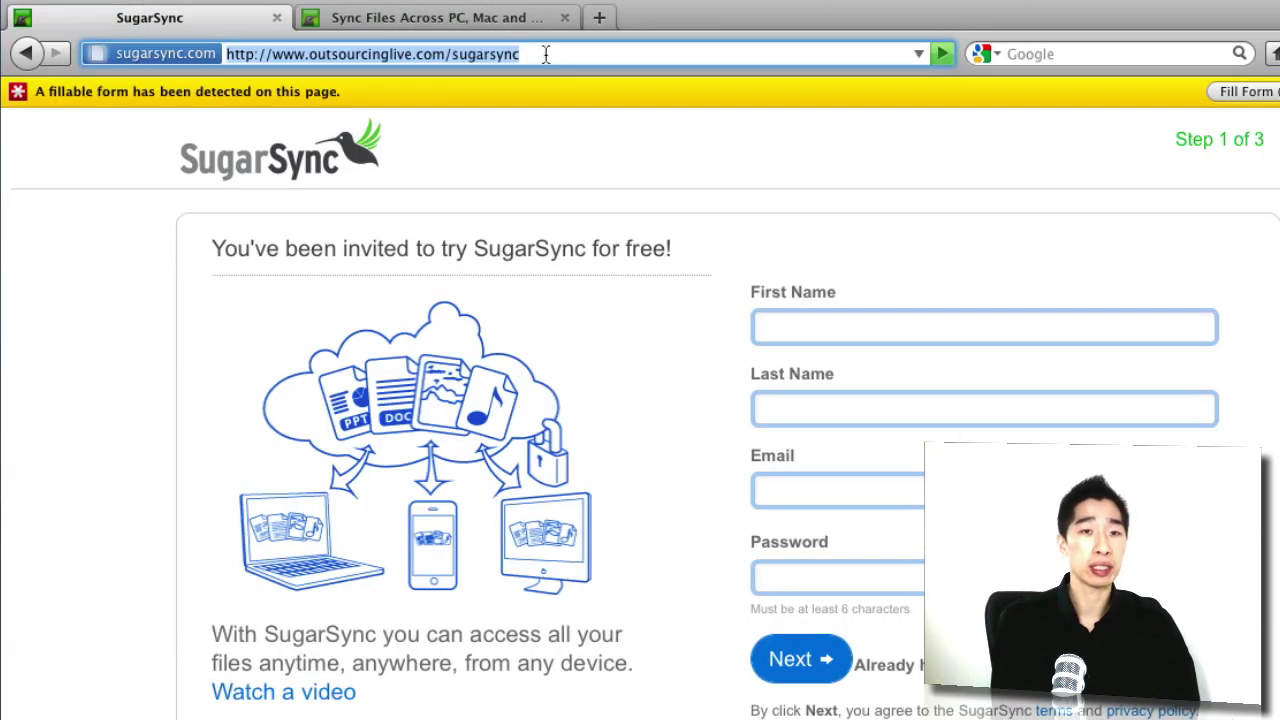
click(552, 62)
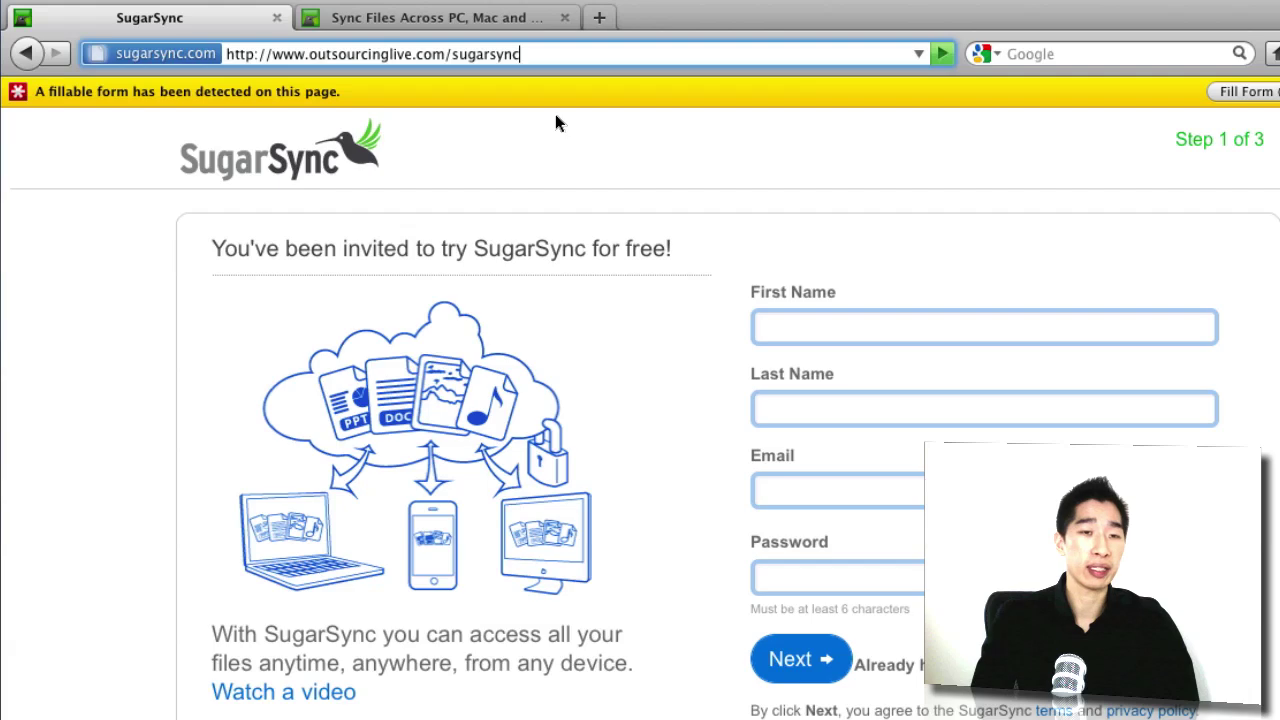